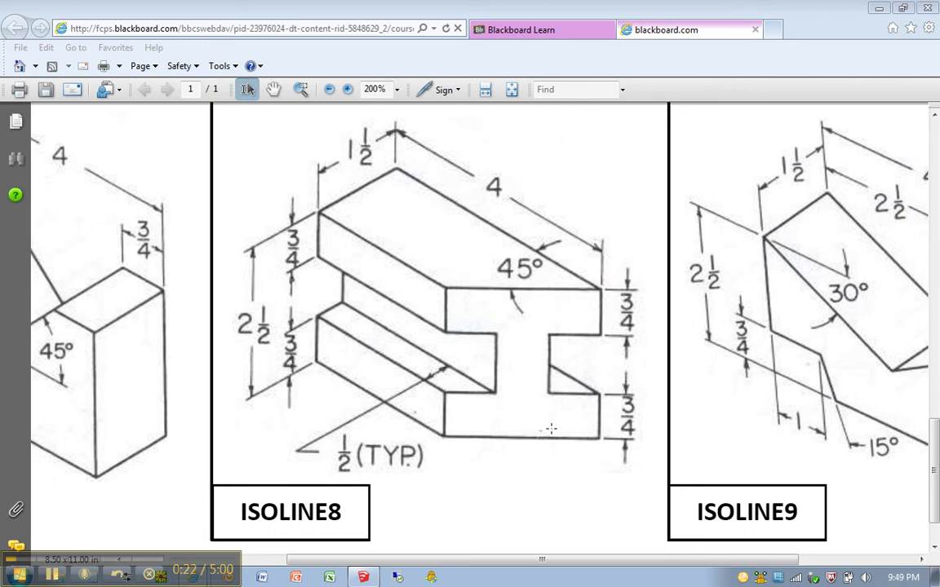
Draw a 4 by 1.5 inch rectangle starting at the origin.
{"action": "left_click", "coordinate": [363, 578]}
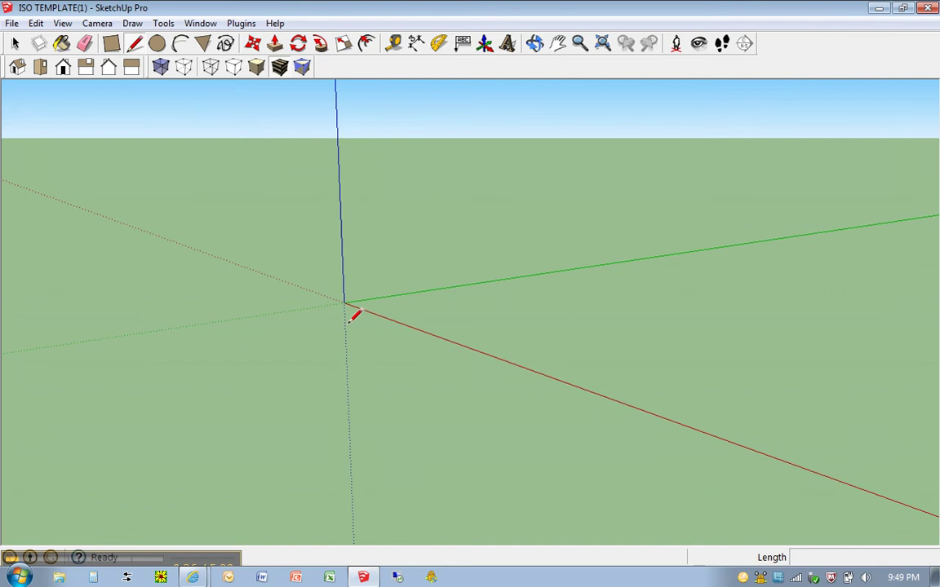
{"action": "key", "text": "r"}
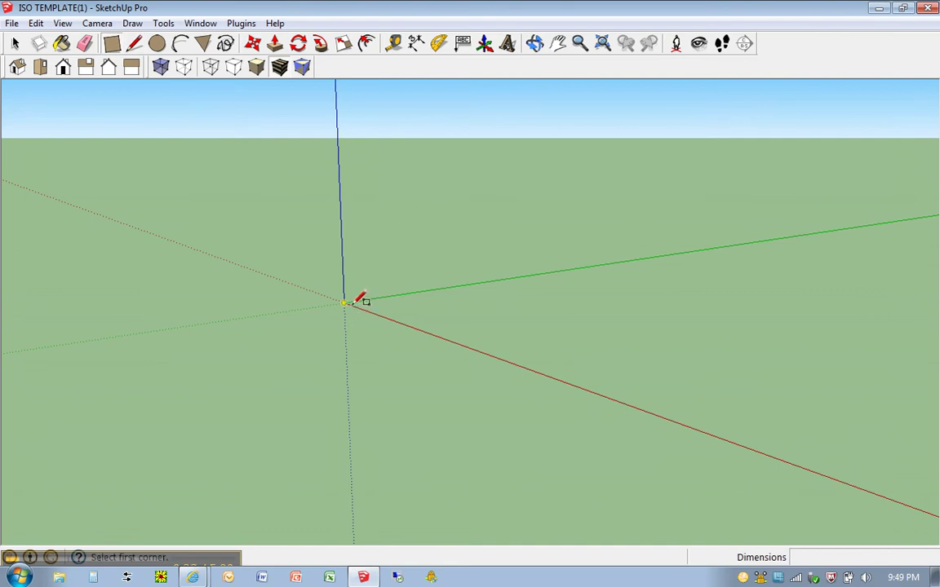
{"action": "left_click", "coordinate": [346, 303]}
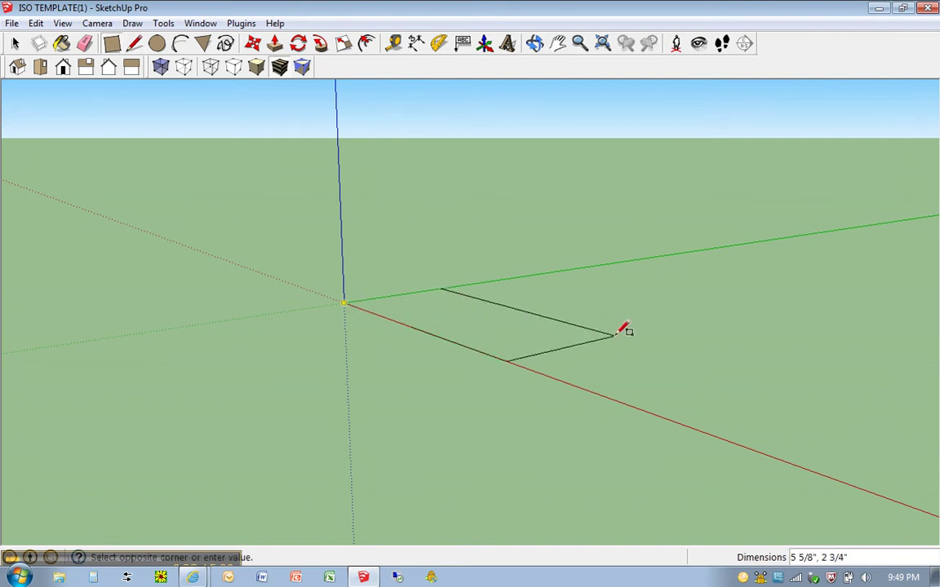
{"action": "type", "text": "4,1.5"}
{"action": "key", "text": "Return"}
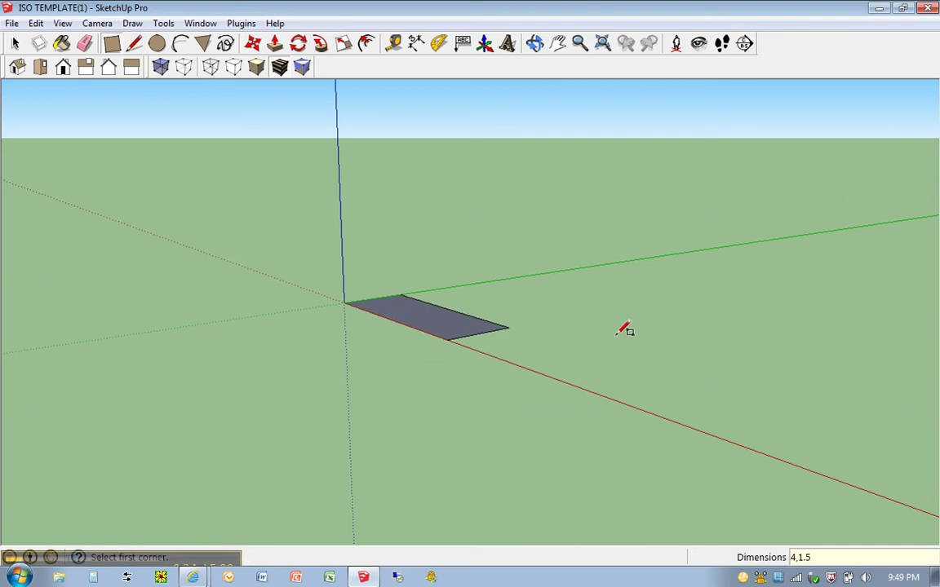
Pull the rectangle up 2.5 inches into a box.
{"action": "key", "text": "p"}
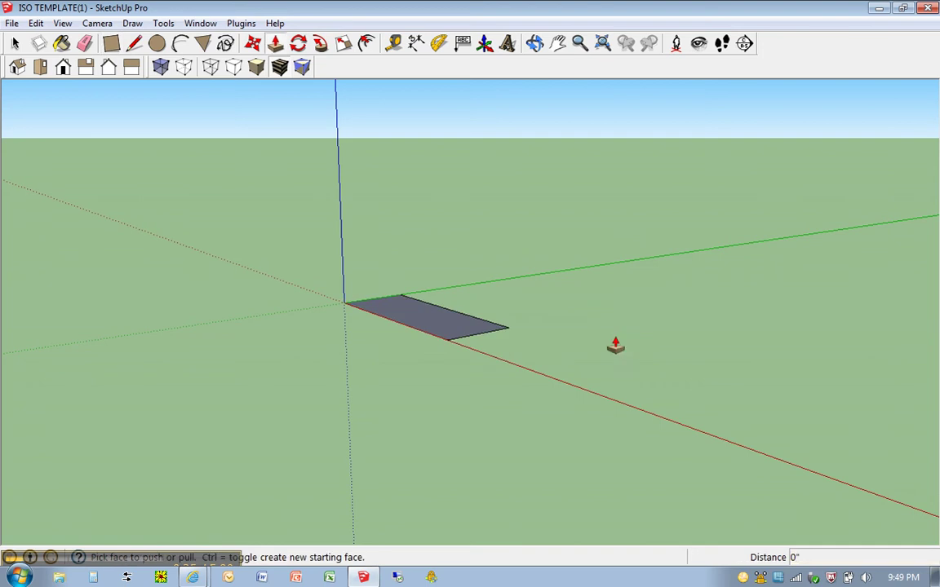
{"action": "left_click", "coordinate": [424, 318]}
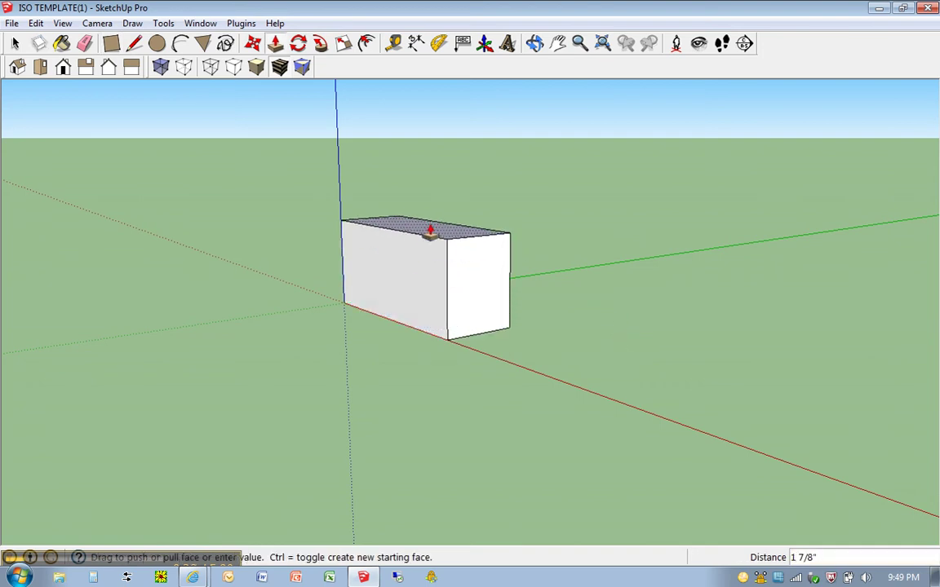
{"action": "type", "text": "2 .5"}
{"action": "key", "text": "Return"}
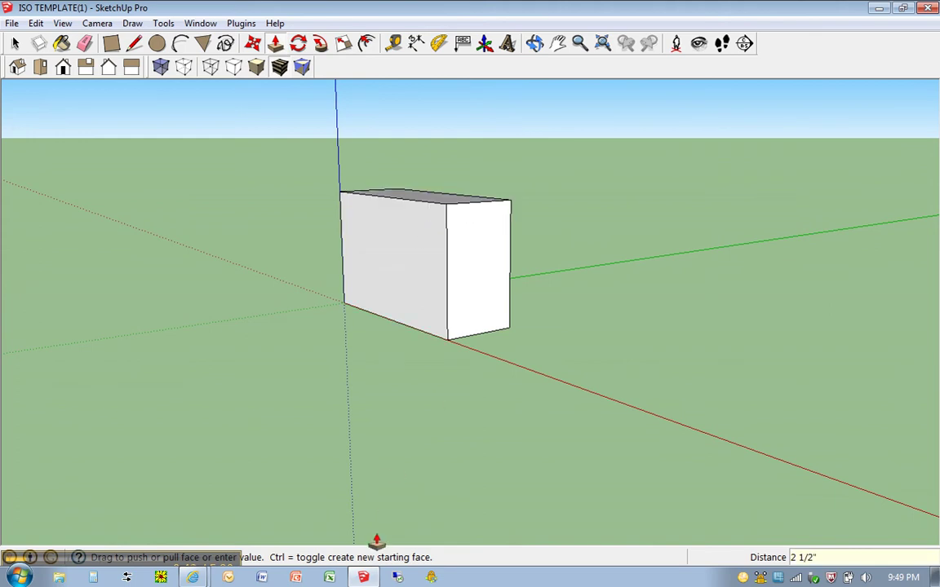
Review the ISOLINE8 I-beam dimensions in the PDF drawing.
{"action": "left_click", "coordinate": [365, 578]}
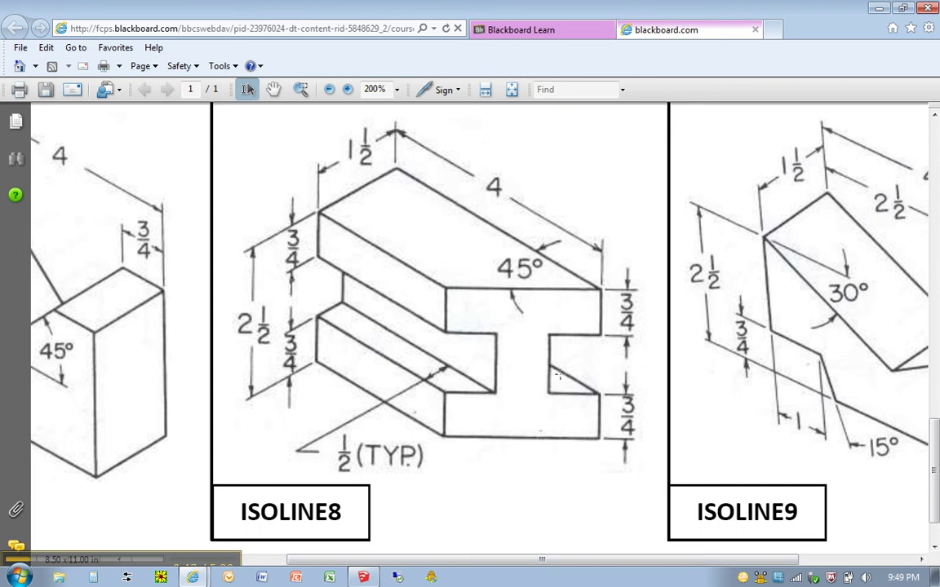
{"action": "mouse_move", "coordinate": [364, 577]}
Switch to the Right view and place a guide 3/4 inch down the left edge.
{"action": "left_click", "coordinate": [364, 578]}
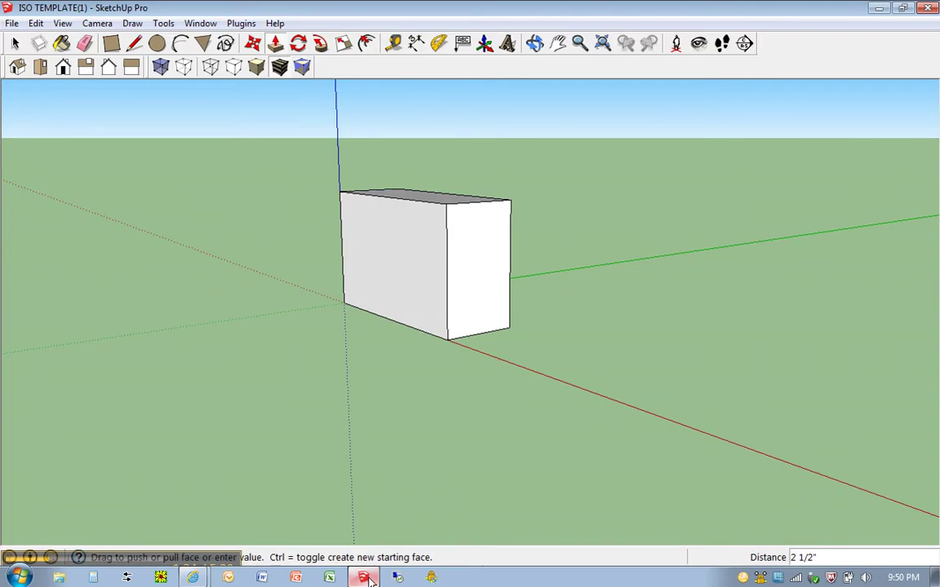
{"action": "left_click", "coordinate": [86, 67]}
{"action": "key", "text": "p"}
{"action": "scroll", "coordinate": [541, 290], "scroll_direction": "up", "scroll_amount": 3}
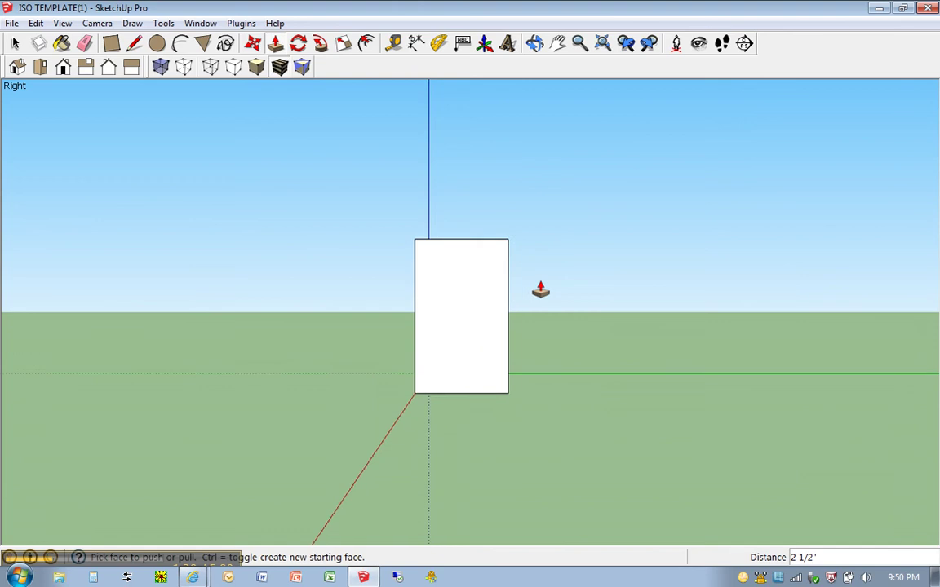
{"action": "scroll", "coordinate": [540, 289], "scroll_direction": "up", "scroll_amount": 1}
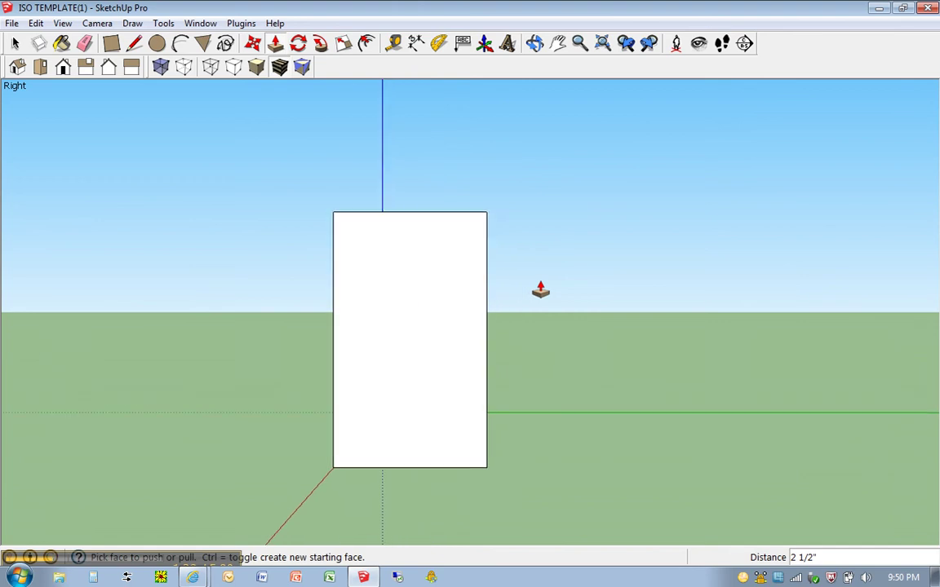
{"action": "key", "text": "t"}
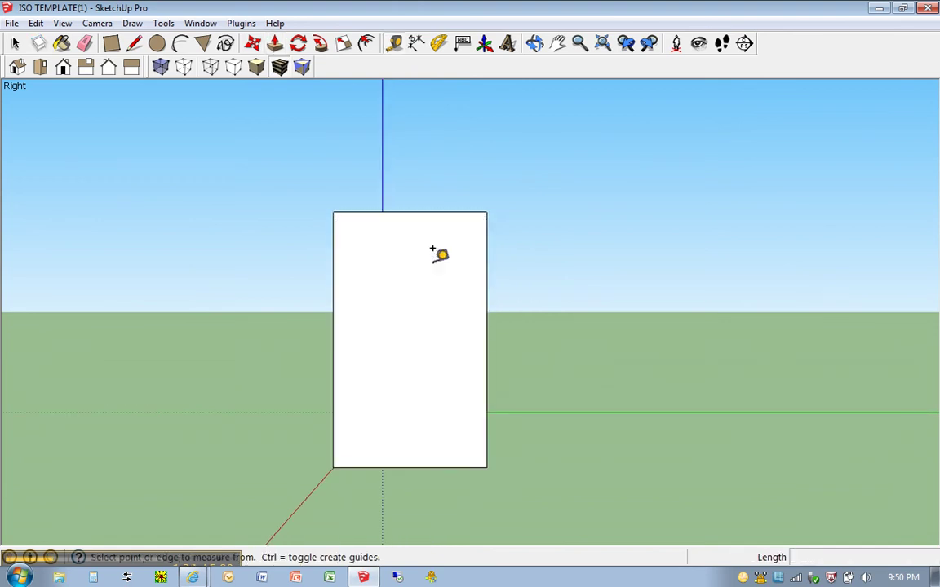
{"action": "left_click", "coordinate": [334, 202]}
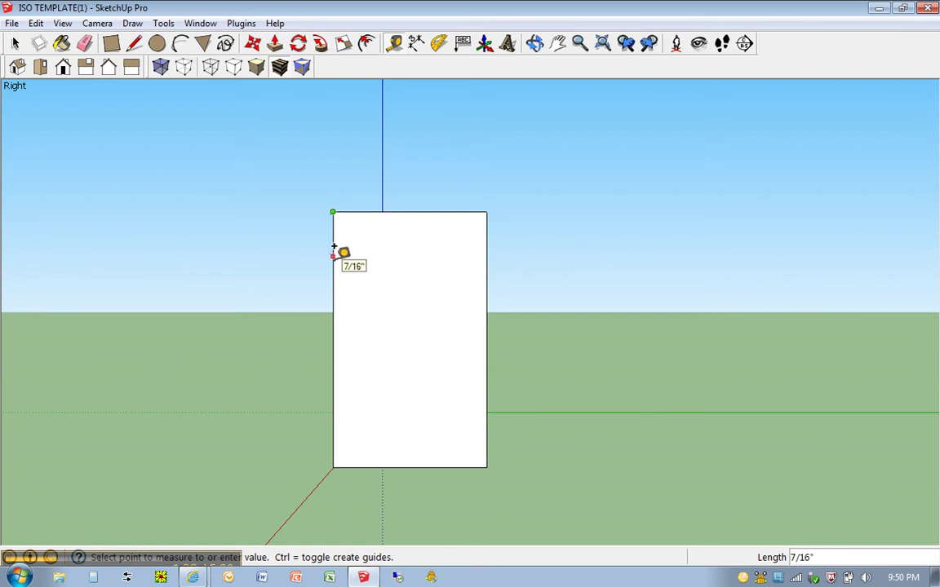
{"action": "type", "text": "3/4"}
{"action": "key", "text": "Return"}
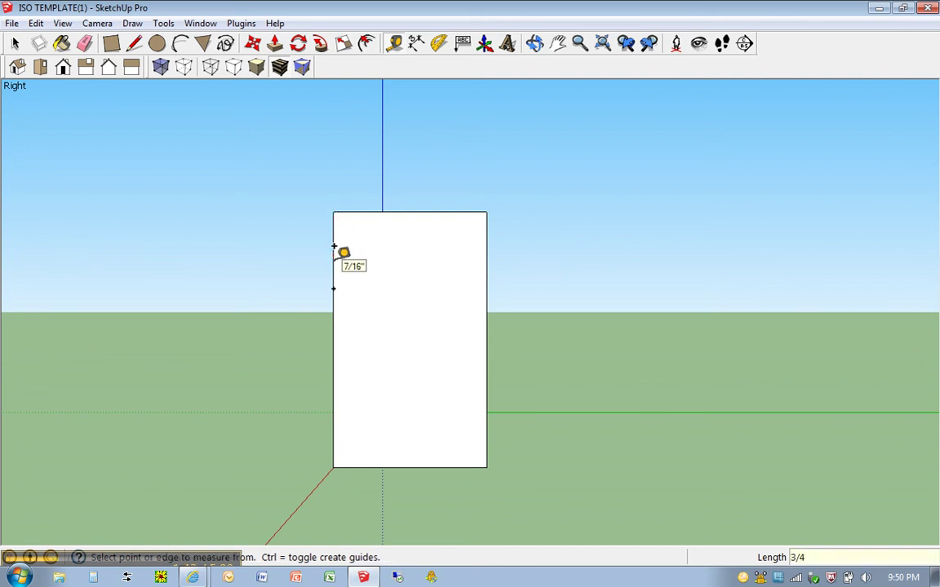
Draw the left notch's 1/2-inch top edge and 1-inch vertical edge from the guide point.
{"action": "key", "text": "l"}
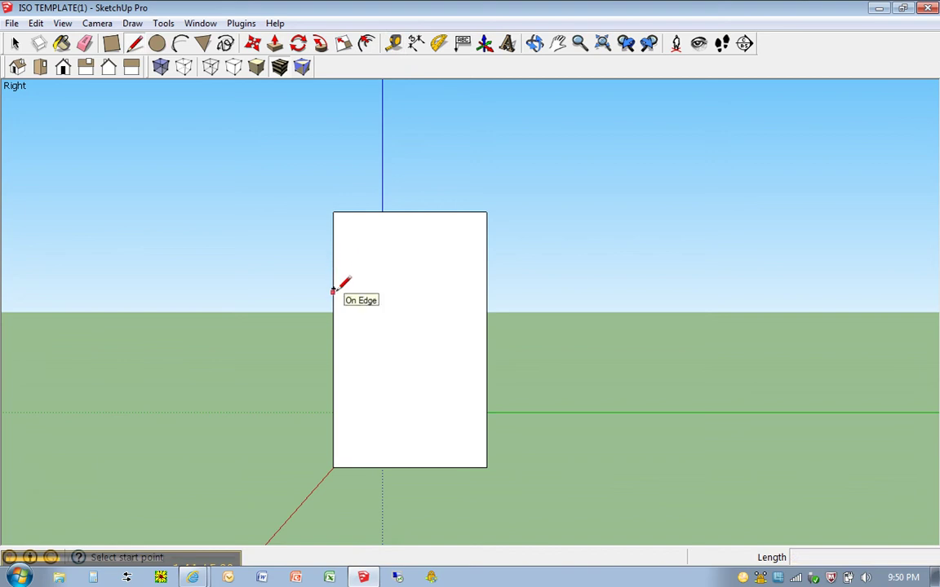
{"action": "left_click", "coordinate": [333, 288]}
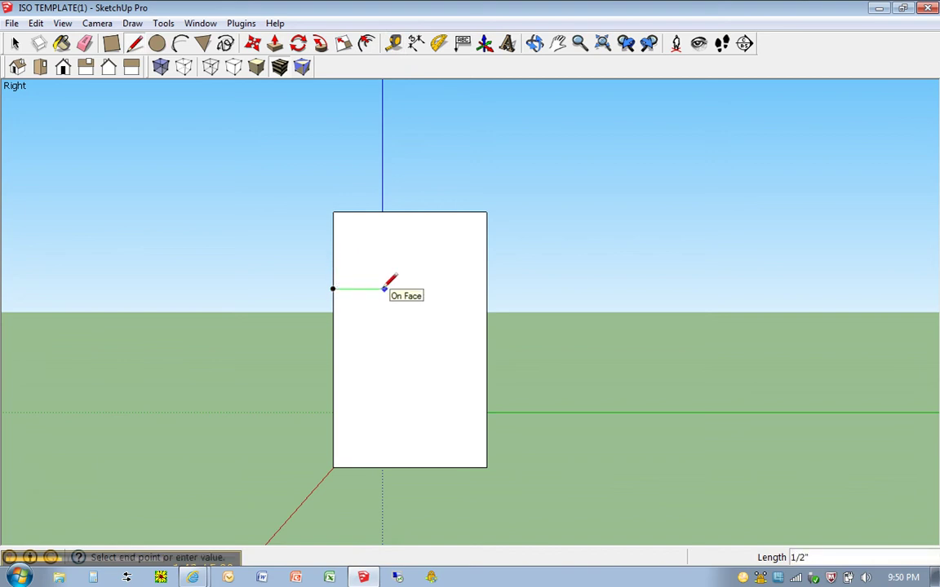
{"action": "type", "text": ".5"}
{"action": "key", "text": "Return"}
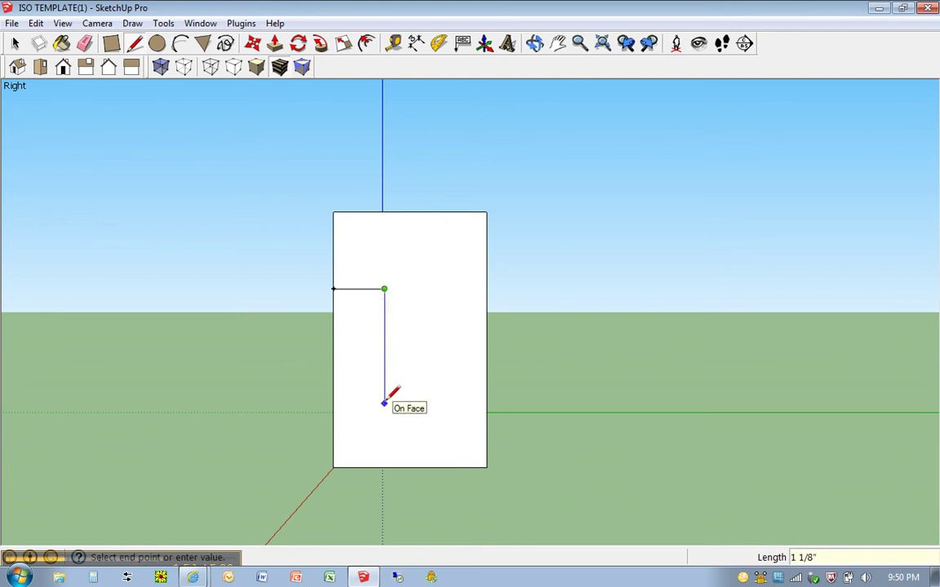
{"action": "type", "text": "1"}
{"action": "key", "text": "Return"}
Close the left notch and place a guide 3/4 inch down the right edge.
{"action": "left_click", "coordinate": [334, 392]}
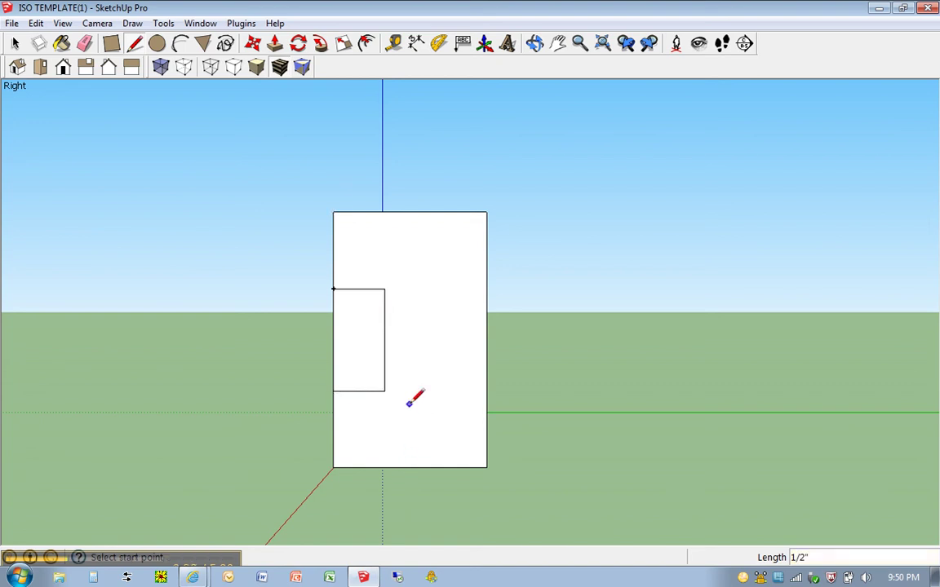
{"action": "key", "text": "t"}
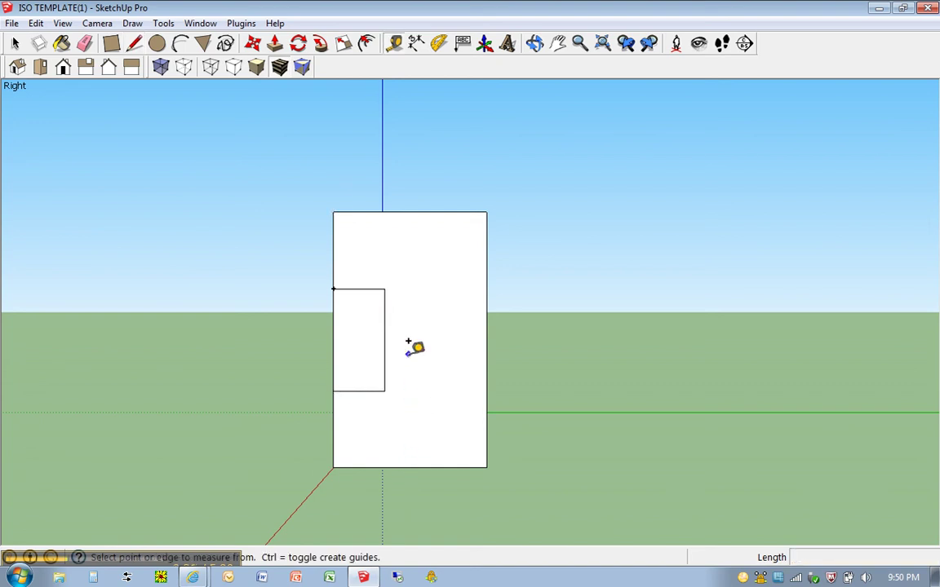
{"action": "left_click", "coordinate": [490, 205]}
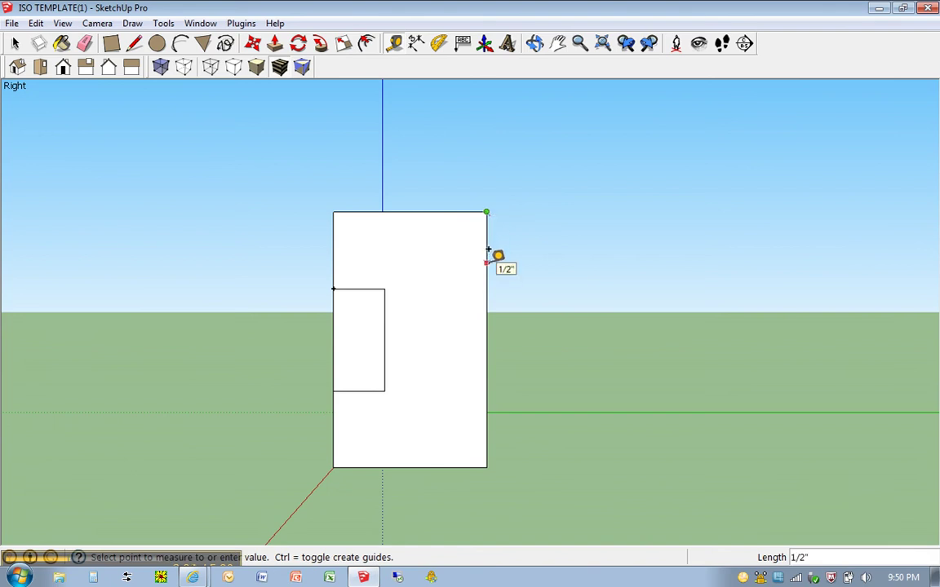
{"action": "type", "text": ".75"}
{"action": "key", "text": "Return"}
Draw the right notch: 1/2 inch in, 1 inch down, and back to the right edge.
{"action": "key", "text": "l"}
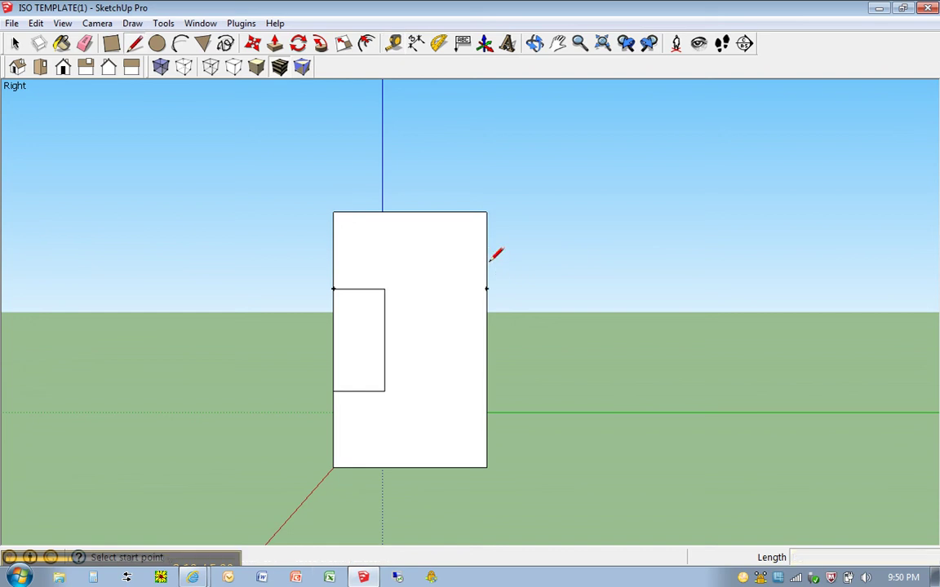
{"action": "left_click", "coordinate": [487, 287]}
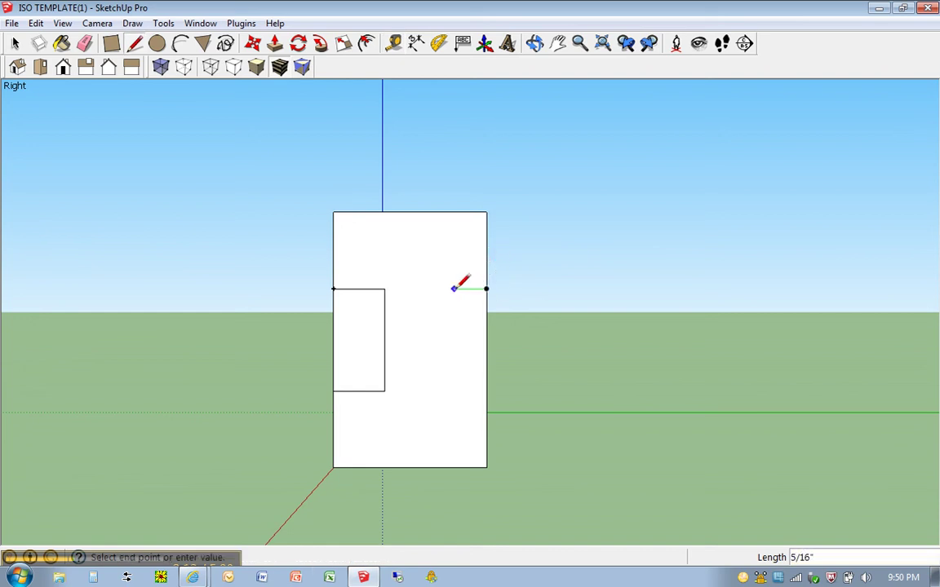
{"action": "type", "text": "."}
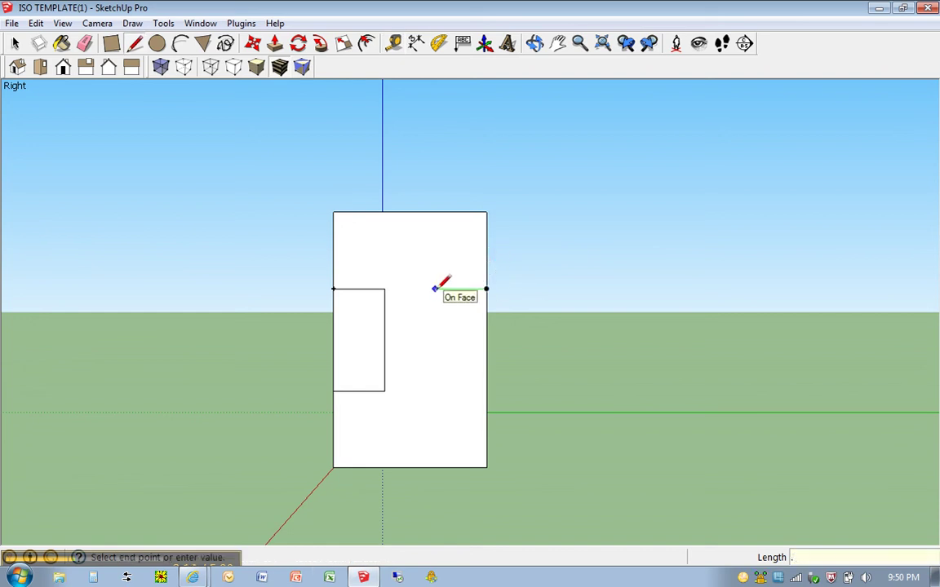
{"action": "type", "text": "5"}
{"action": "key", "text": "Return"}
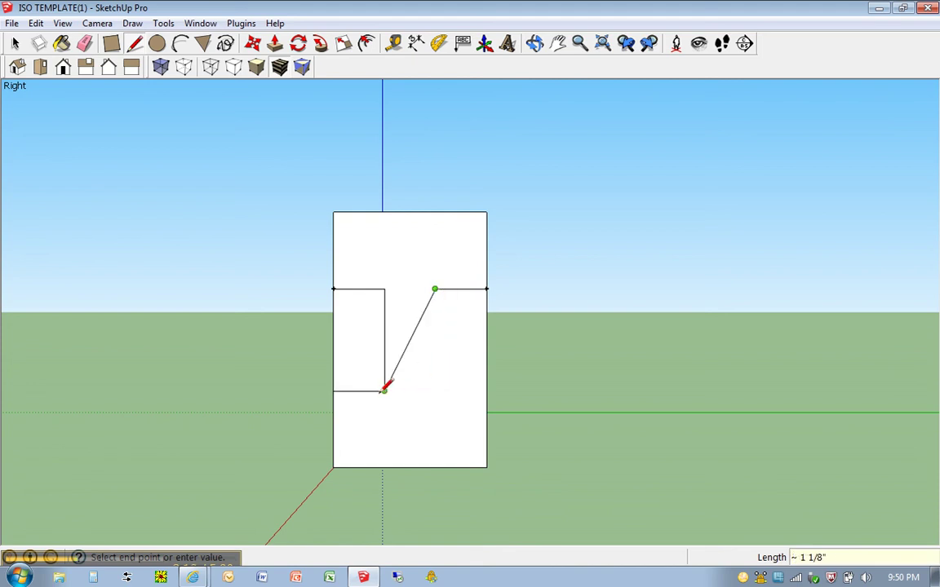
{"action": "left_click", "coordinate": [435, 391]}
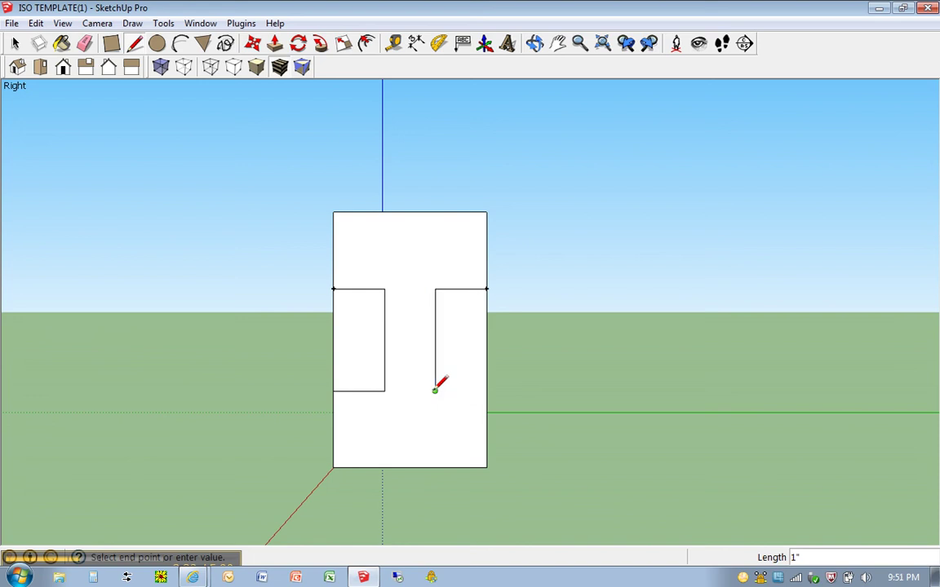
{"action": "left_click", "coordinate": [487, 391]}
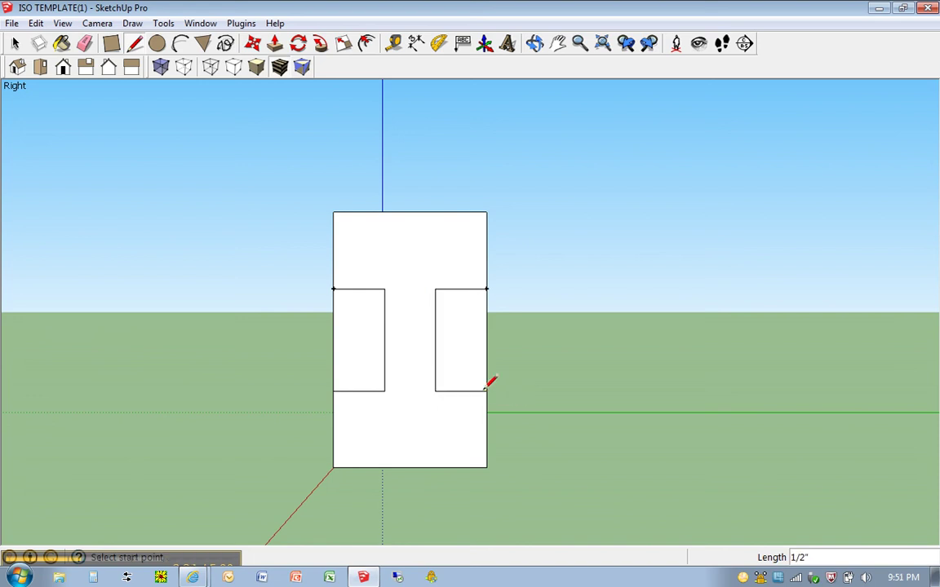
Push both notch faces back 4 inches through the box to form the I-beam.
{"action": "mouse_move", "coordinate": [244, 188]}
{"action": "middle_mouse_down"}
{"action": "mouse_move", "coordinate": [371, 257]}
{"action": "mouse_move", "coordinate": [496, 359]}
{"action": "mouse_move", "coordinate": [476, 350]}
{"action": "mouse_move", "coordinate": [455, 304]}
{"action": "middle_mouse_up"}
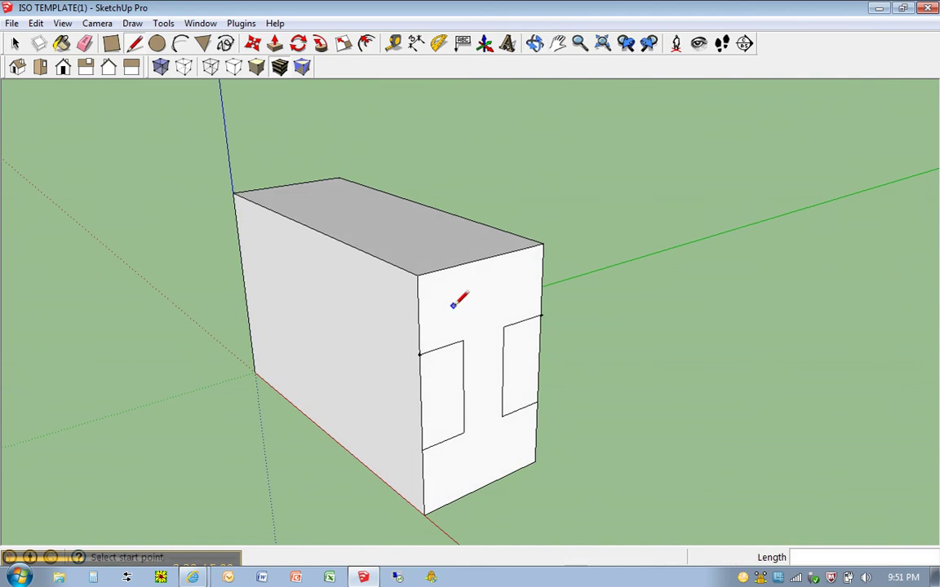
{"action": "key", "text": "p"}
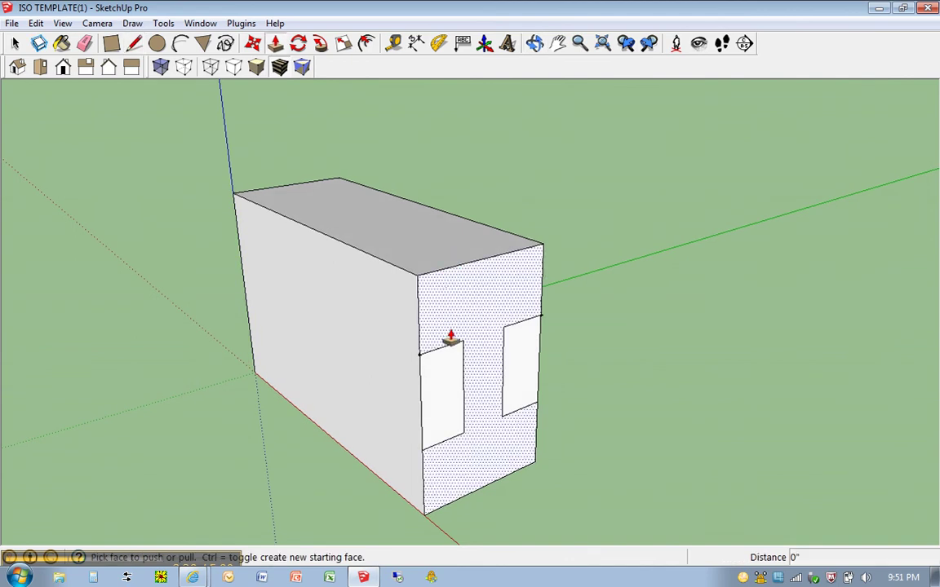
{"action": "left_click_drag", "start_coordinate": [445, 395], "coordinate": [232, 313]}
{"action": "middle_click_drag", "start_coordinate": [664, 335], "coordinate": [374, 365]}
{"action": "left_click_drag", "start_coordinate": [424, 393], "coordinate": [562, 279]}
{"action": "middle_click_drag", "start_coordinate": [195, 335], "coordinate": [535, 375]}
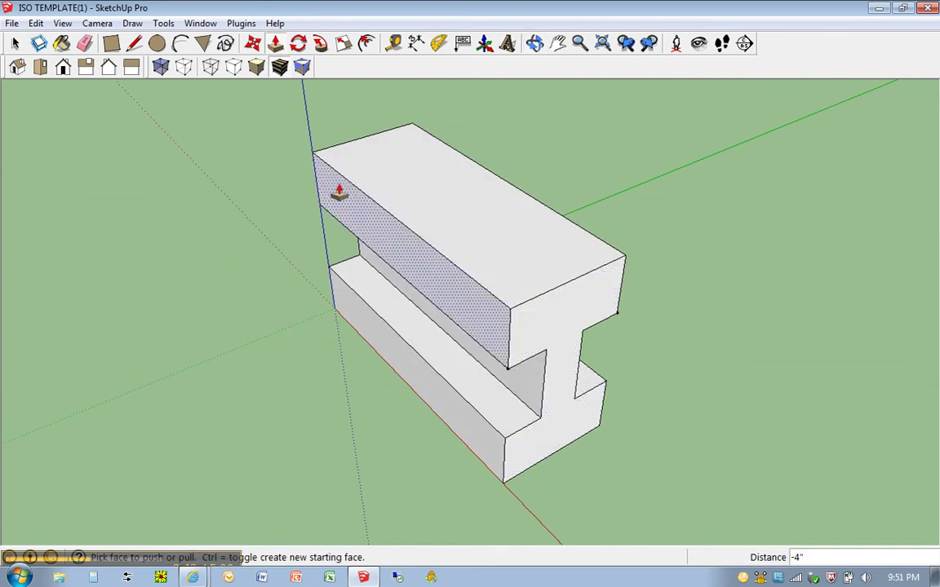
Minimize SketchUp to show the ISOLINE8 drawing's 45° bevel dimension.
{"action": "left_click", "coordinate": [439, 43]}
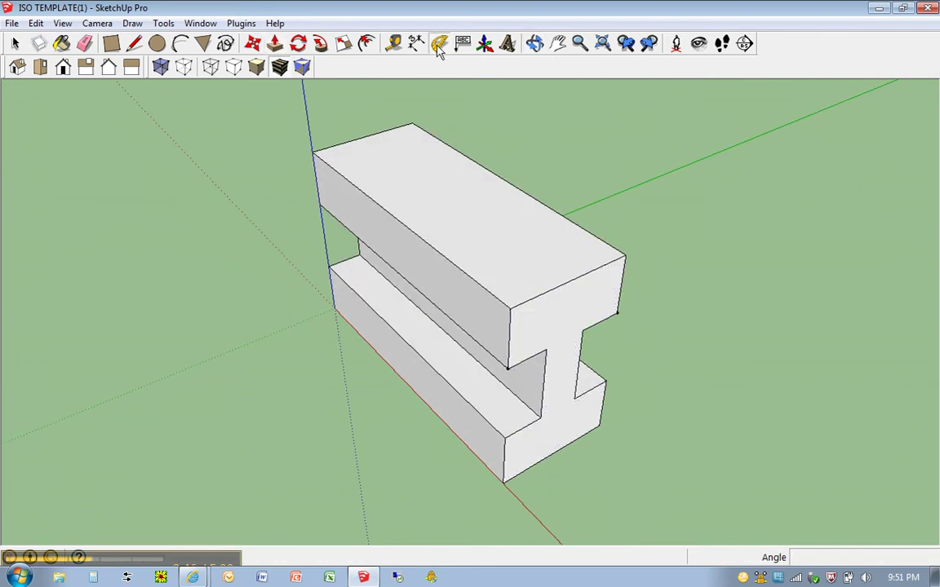
{"action": "left_click", "coordinate": [367, 578]}
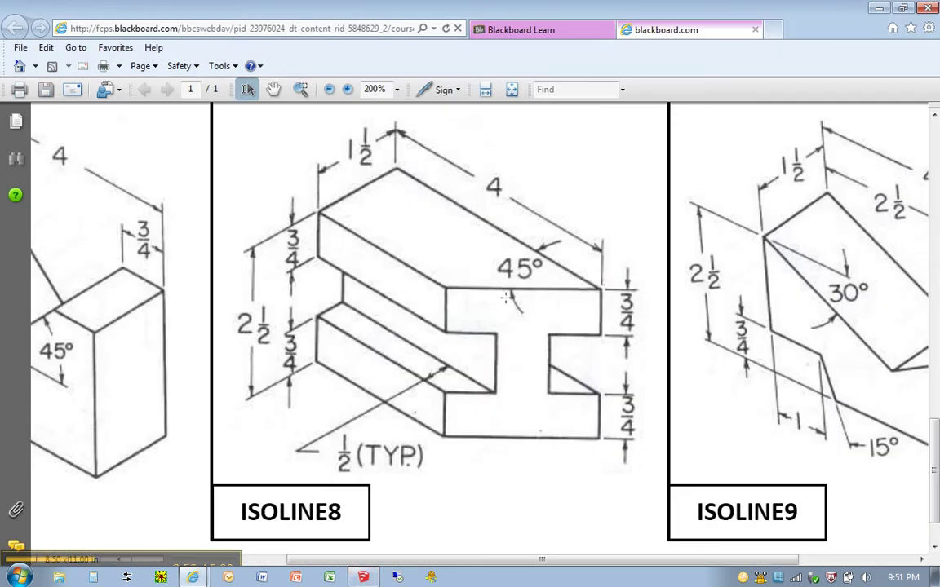
Place a 45° protractor guide at the top flange's front right corner, aligned to the front edge.
{"action": "left_click", "coordinate": [363, 577]}
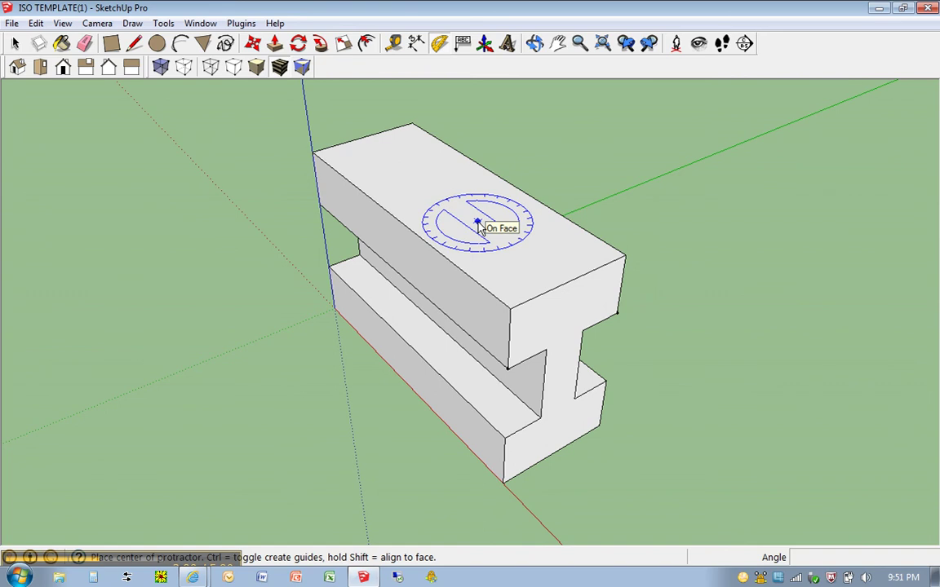
{"action": "left_click", "coordinate": [625, 258]}
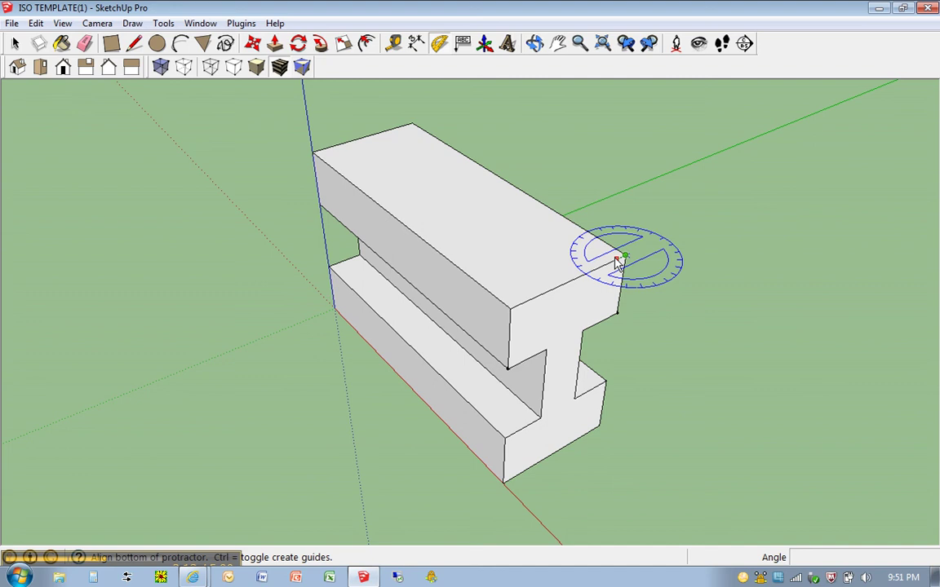
{"action": "left_click", "coordinate": [531, 302]}
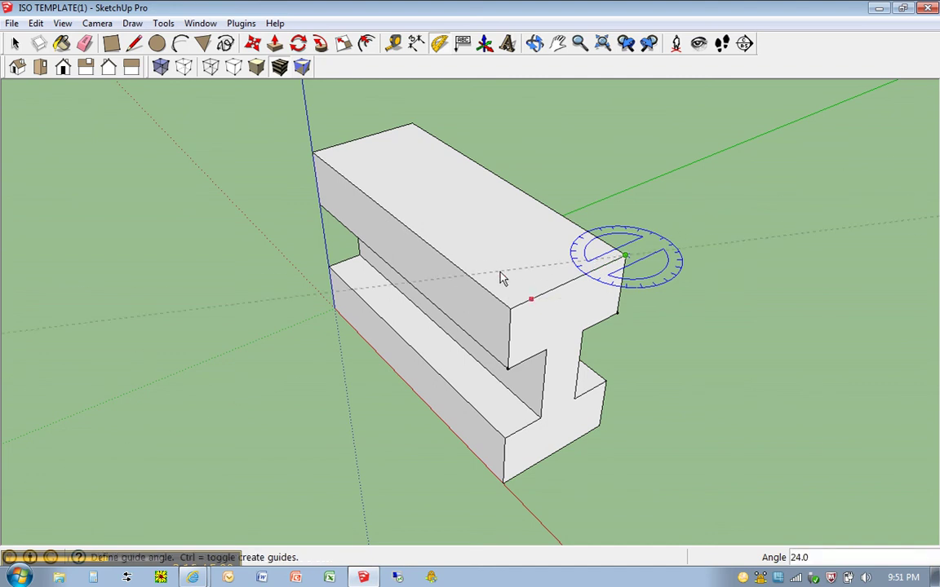
{"action": "type", "text": "45"}
{"action": "key", "text": "Return"}
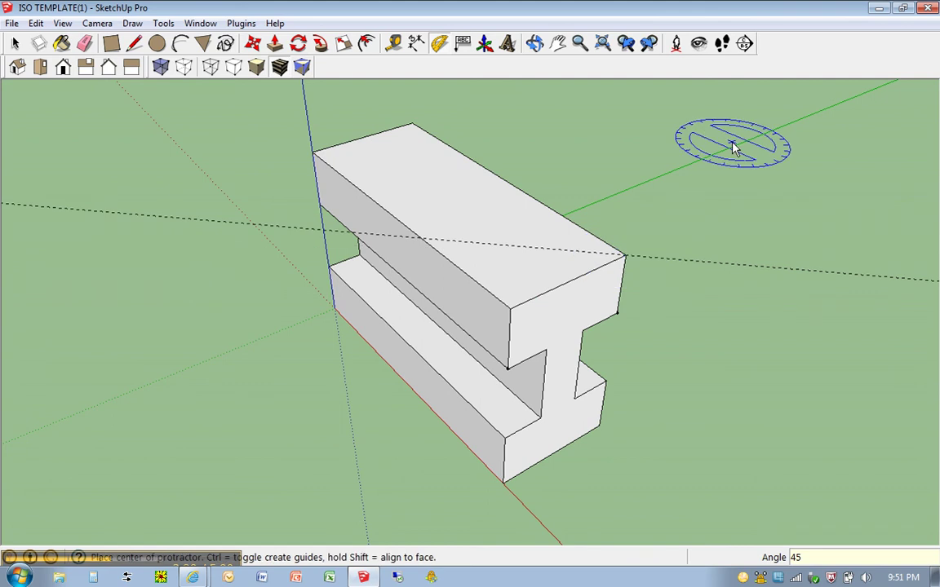
Draw the bevel line along the 45° guide and push the triangular corner down through the top flange.
{"action": "key", "text": "l"}
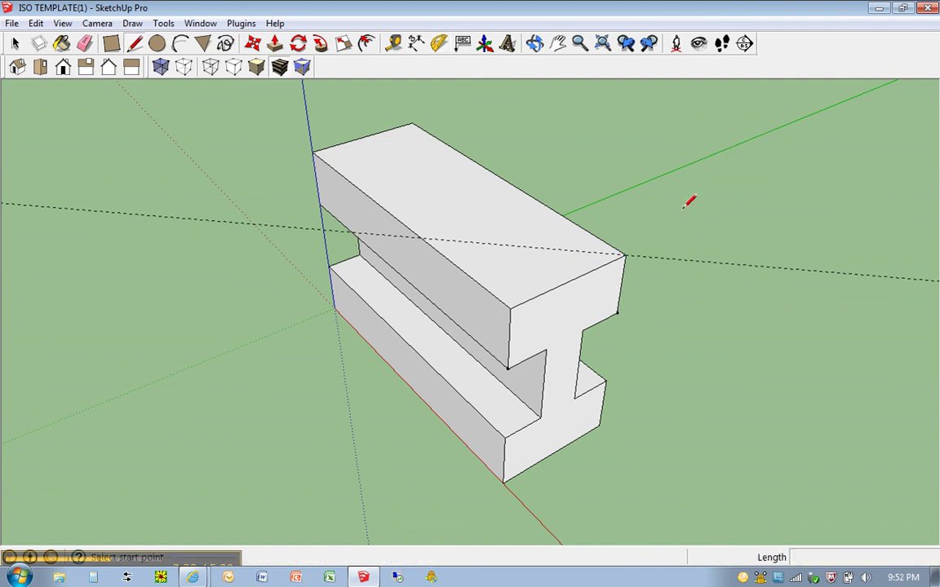
{"action": "left_click", "coordinate": [624, 255]}
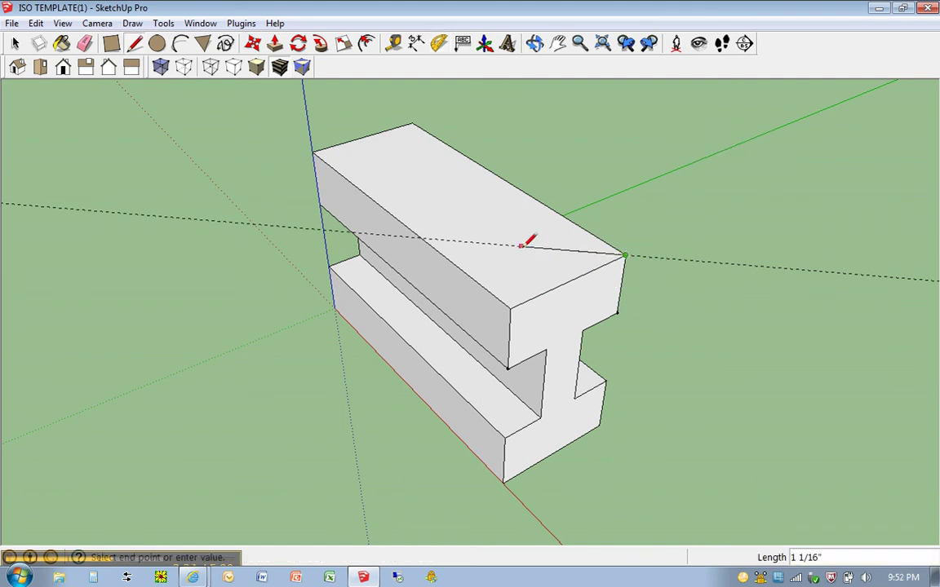
{"action": "left_click", "coordinate": [421, 236]}
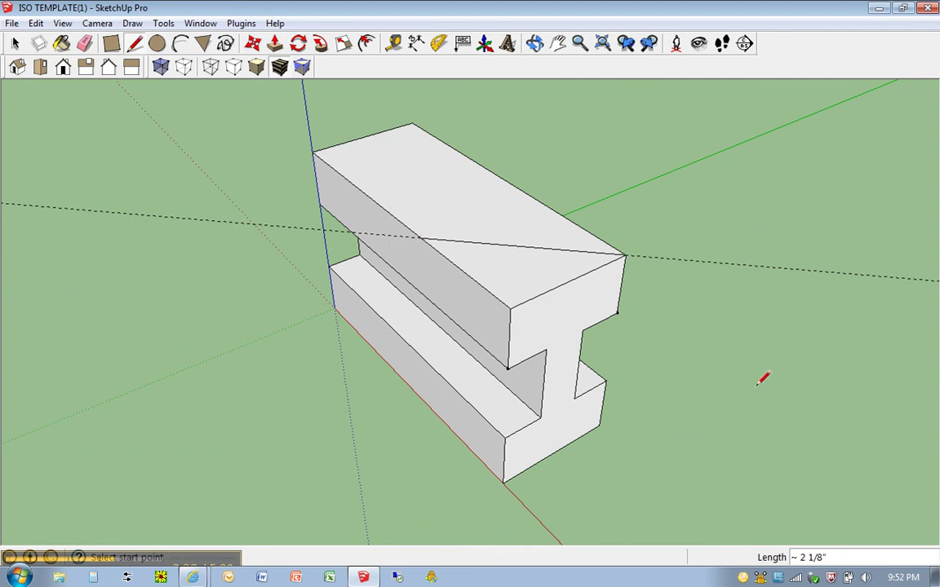
{"action": "key", "text": "p"}
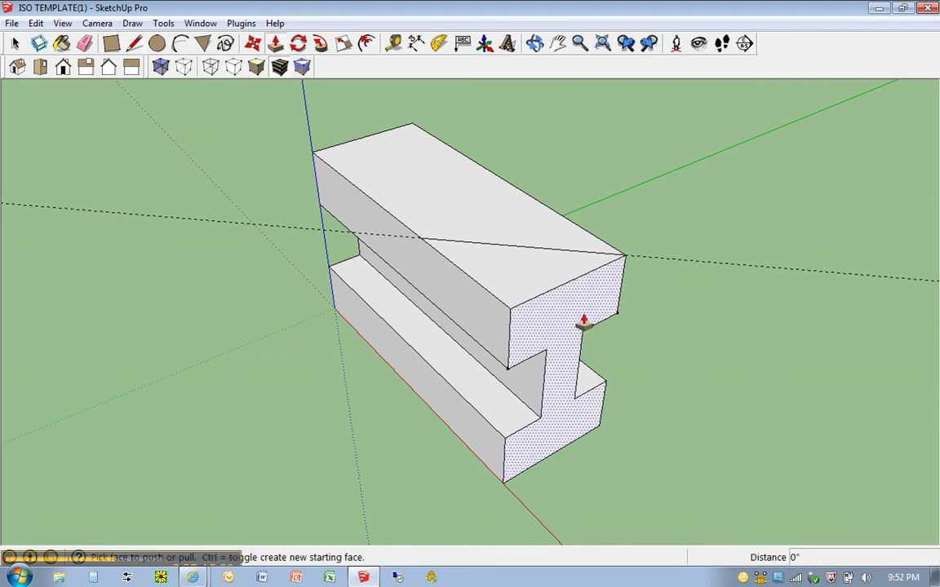
{"action": "left_click_drag", "start_coordinate": [522, 266], "coordinate": [528, 324]}
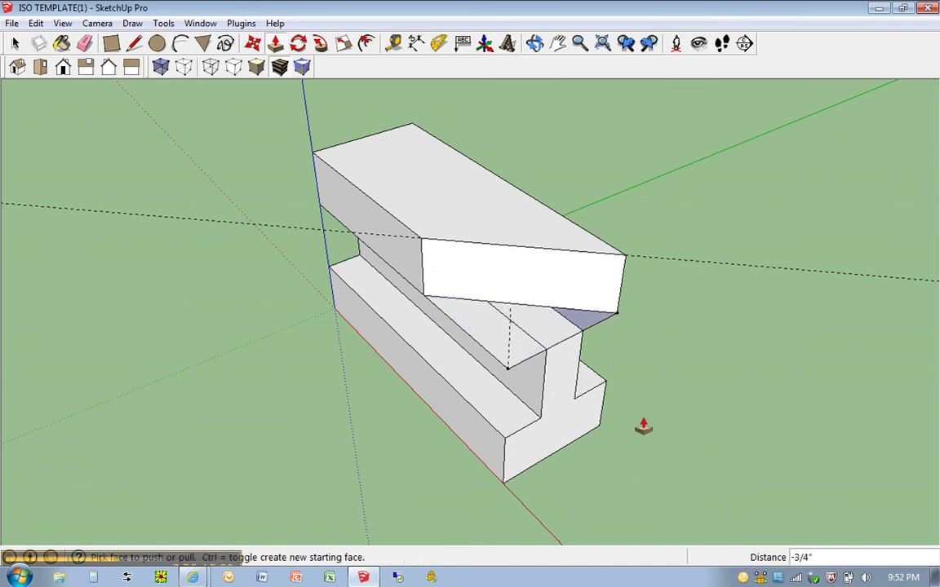
Erase the leftover edges at the cut and push the exposed web face down 1 inch.
{"action": "key", "text": "e"}
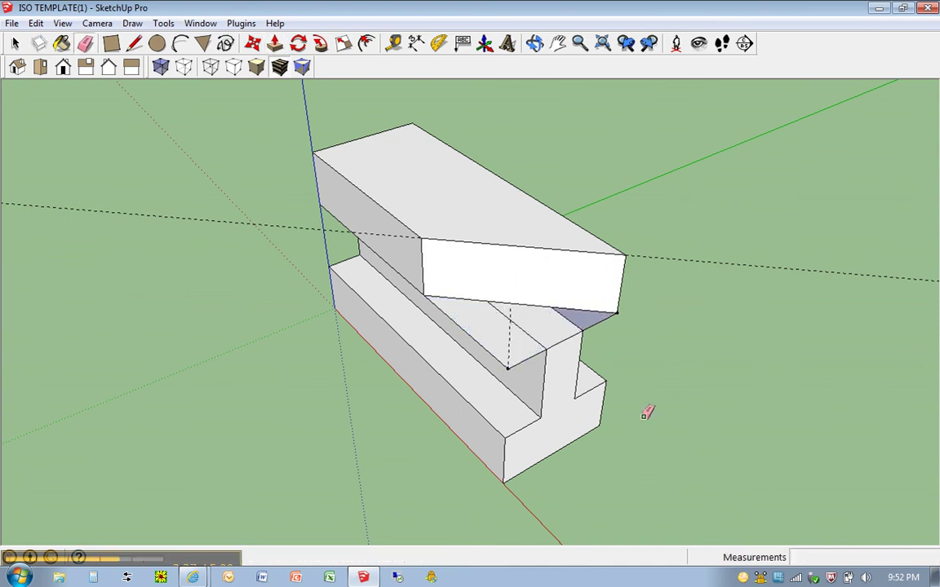
{"action": "left_click", "coordinate": [509, 367]}
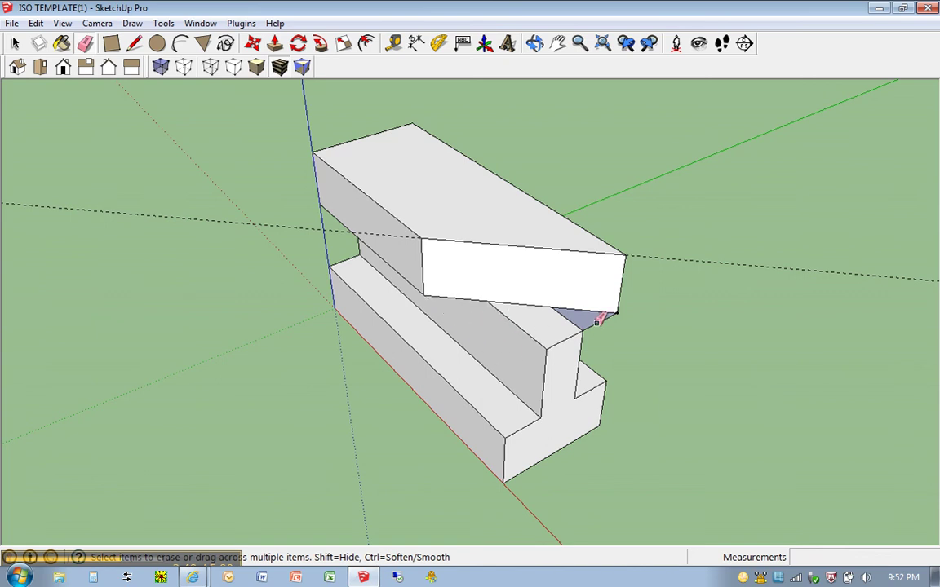
{"action": "left_click", "coordinate": [596, 322]}
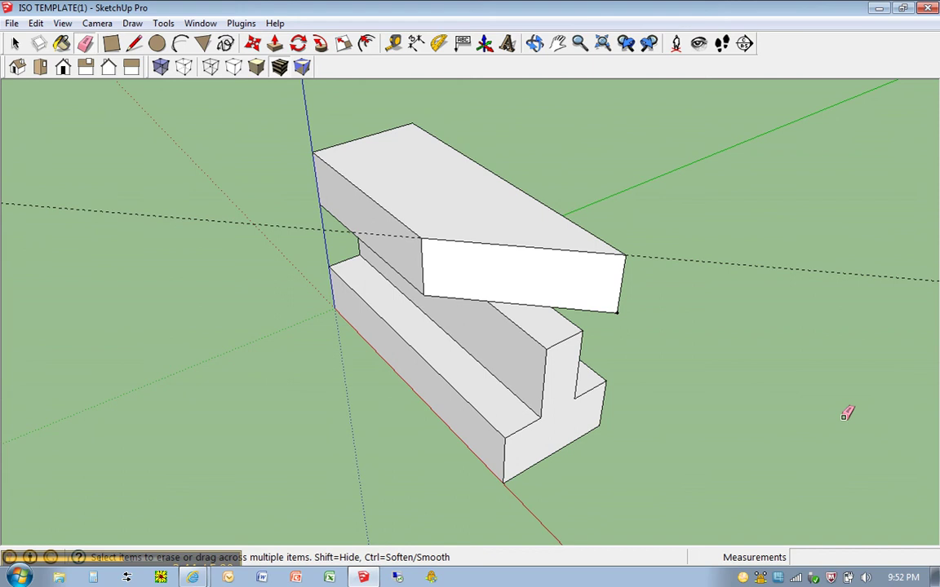
{"action": "mouse_move", "coordinate": [846, 414]}
{"action": "middle_mouse_down"}
{"action": "mouse_move", "coordinate": [761, 298]}
{"action": "mouse_move", "coordinate": [797, 382]}
{"action": "middle_mouse_up"}
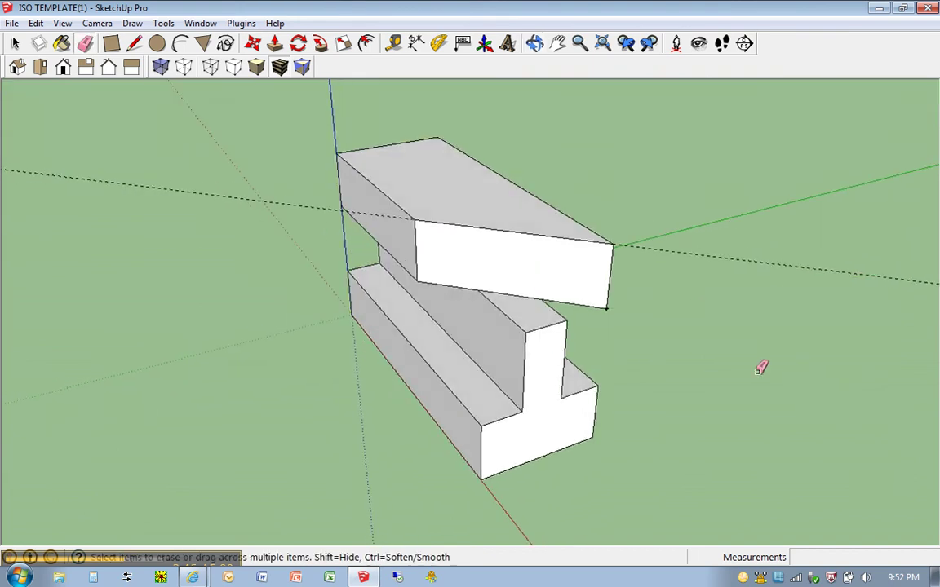
{"action": "key", "text": "p"}
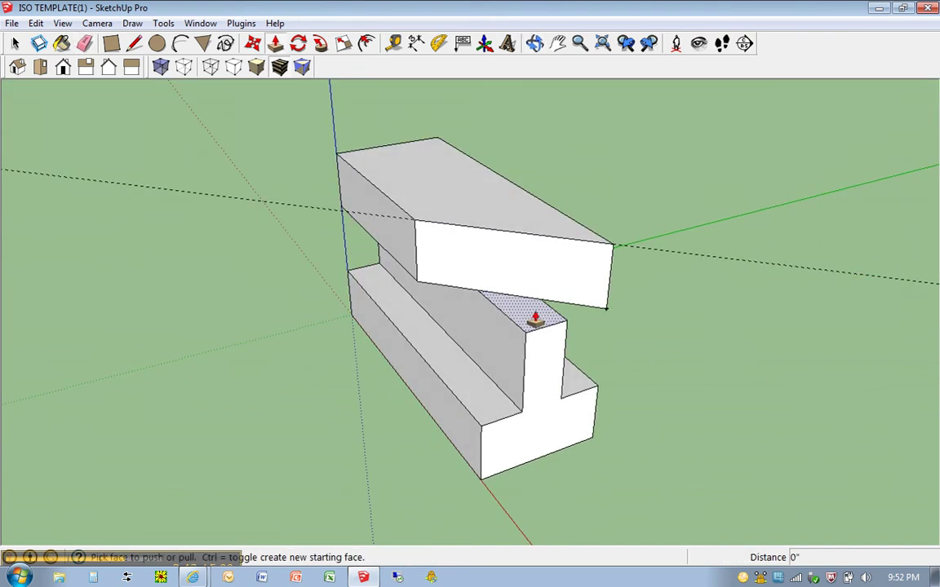
{"action": "left_click_drag", "start_coordinate": [535, 318], "coordinate": [530, 401]}
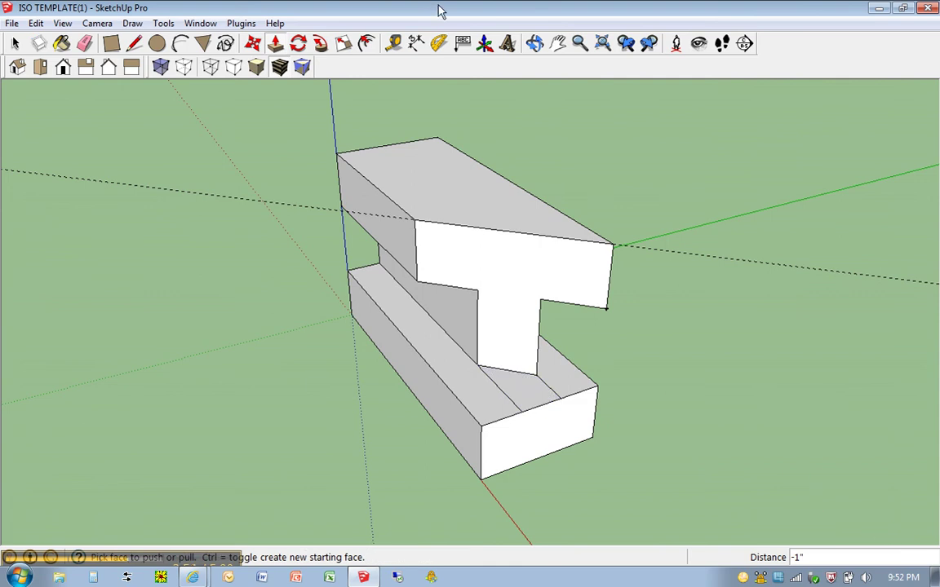
Place a 45° protractor guide at the bottom flange's corner.
{"action": "left_click", "coordinate": [439, 45]}
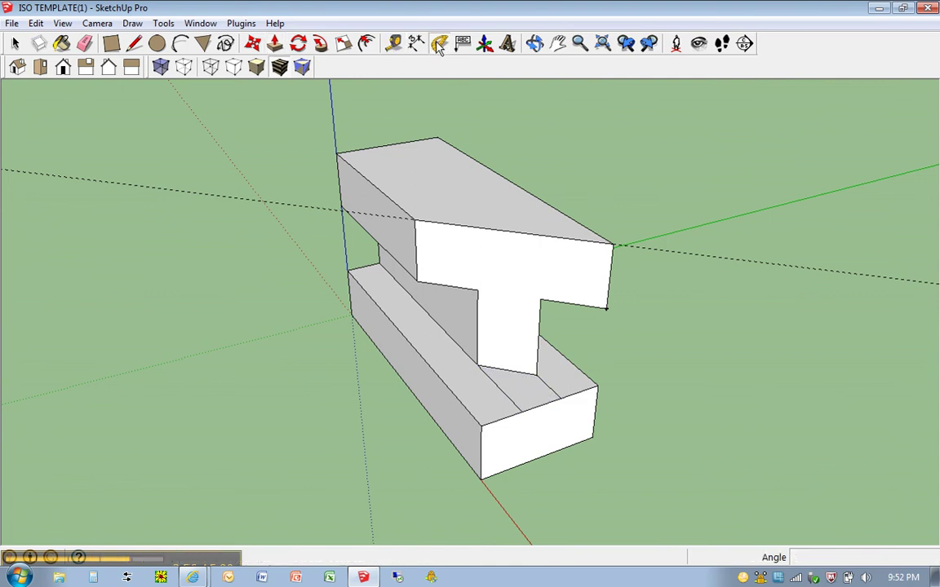
{"action": "left_click", "coordinate": [598, 387]}
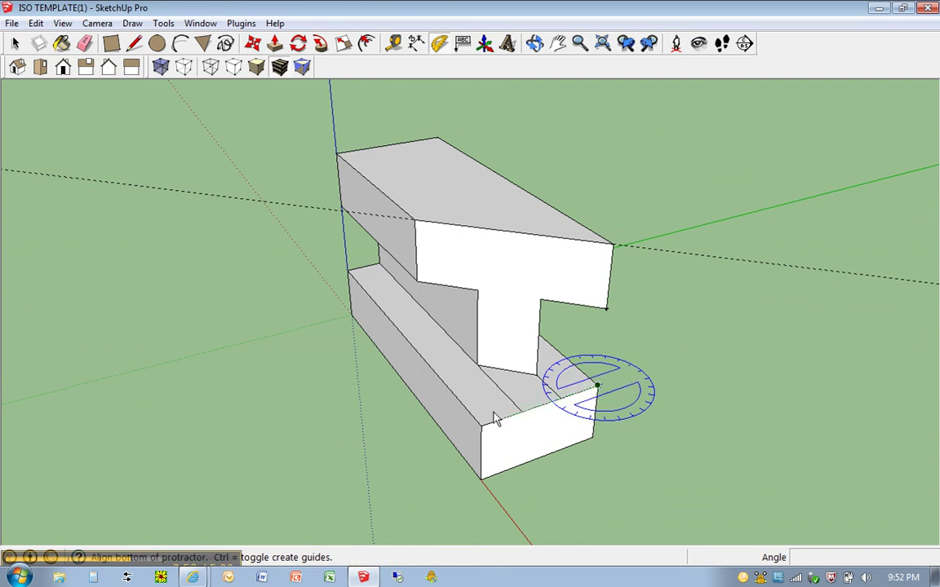
{"action": "left_click", "coordinate": [479, 428]}
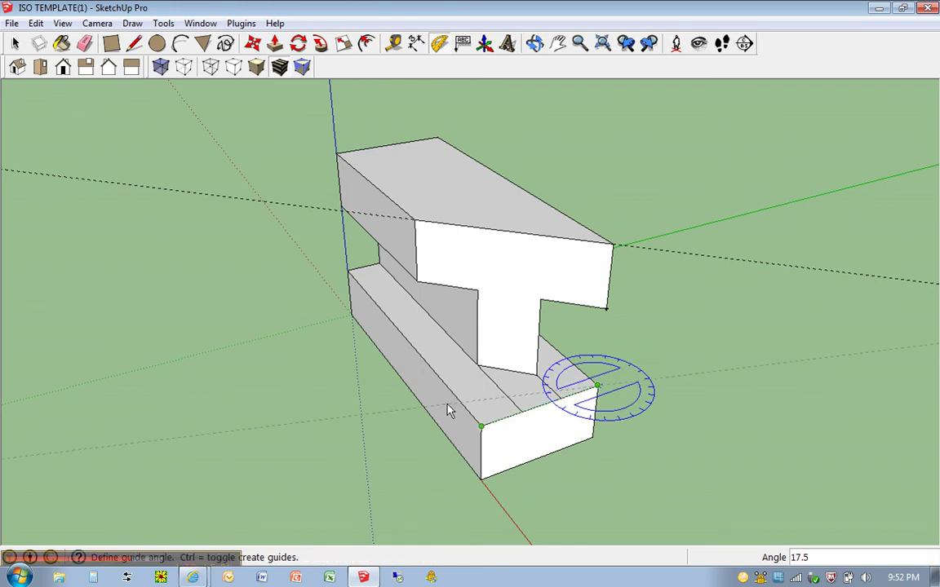
{"action": "left_click", "coordinate": [423, 360]}
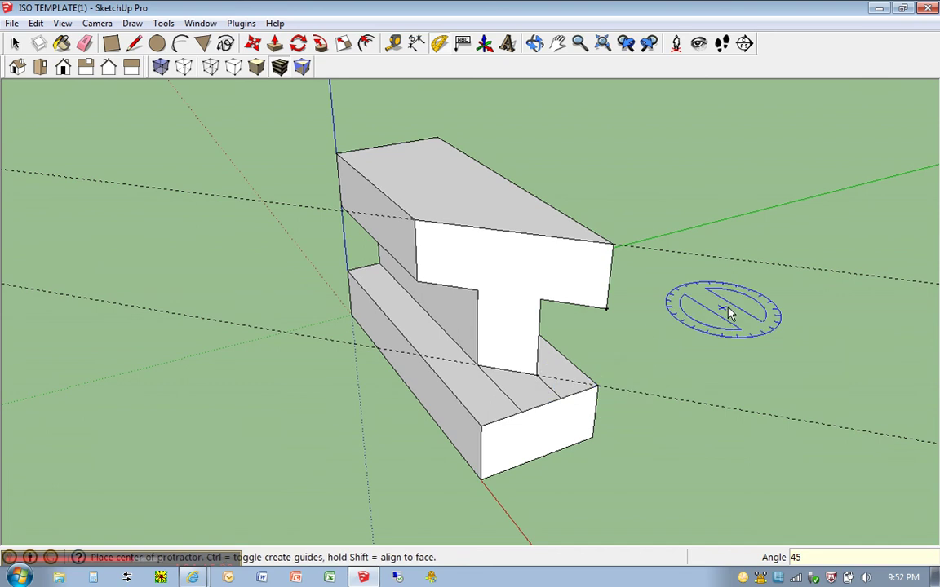
Draw the bottom bevel line and push the triangle and front flange piece down 3/4 inch.
{"action": "key", "text": "l"}
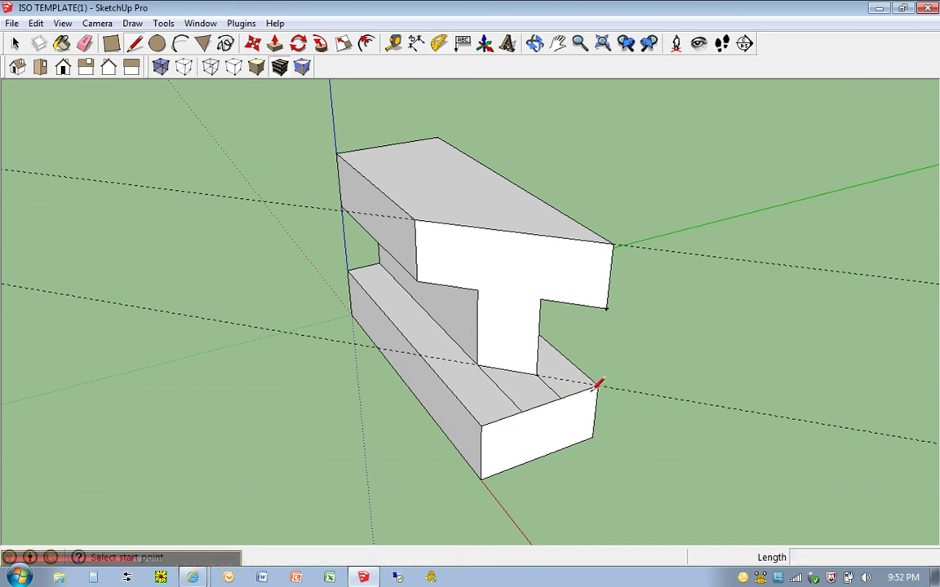
{"action": "left_click", "coordinate": [596, 384]}
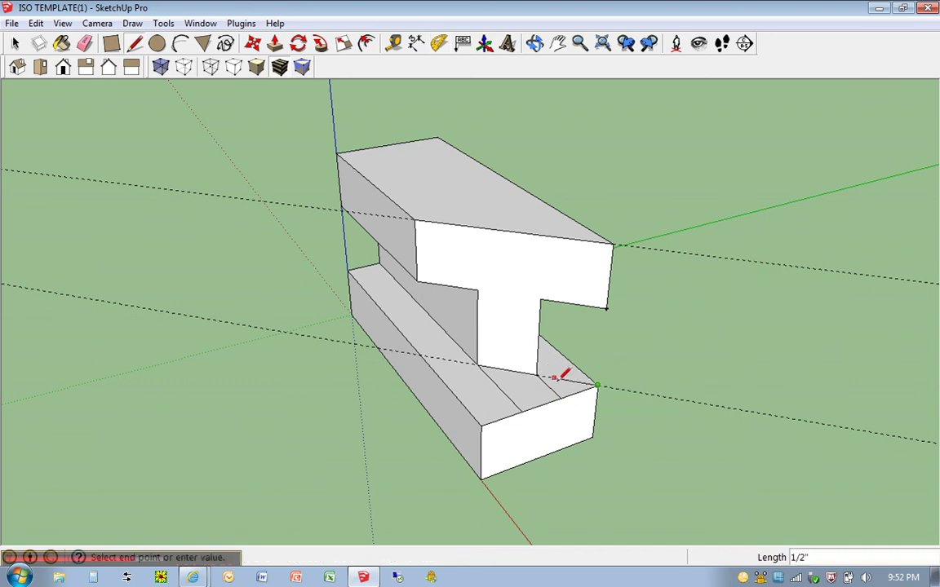
{"action": "left_click", "coordinate": [422, 353]}
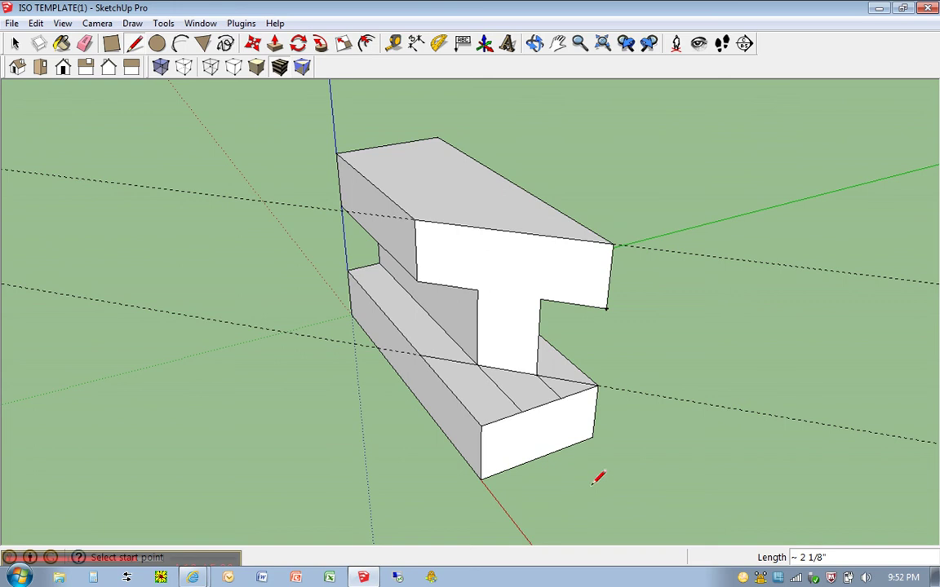
{"action": "key", "text": "p"}
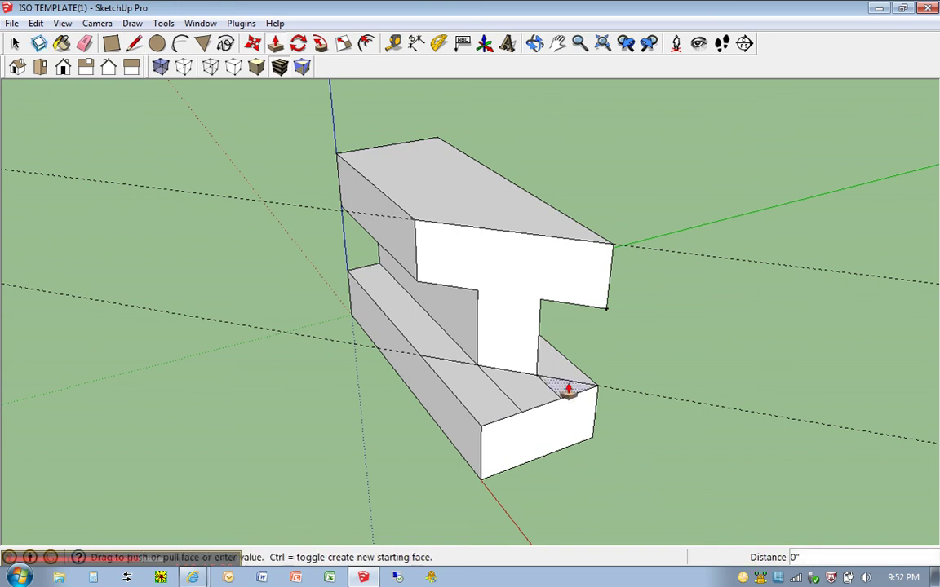
{"action": "left_click_drag", "start_coordinate": [567, 388], "coordinate": [567, 440]}
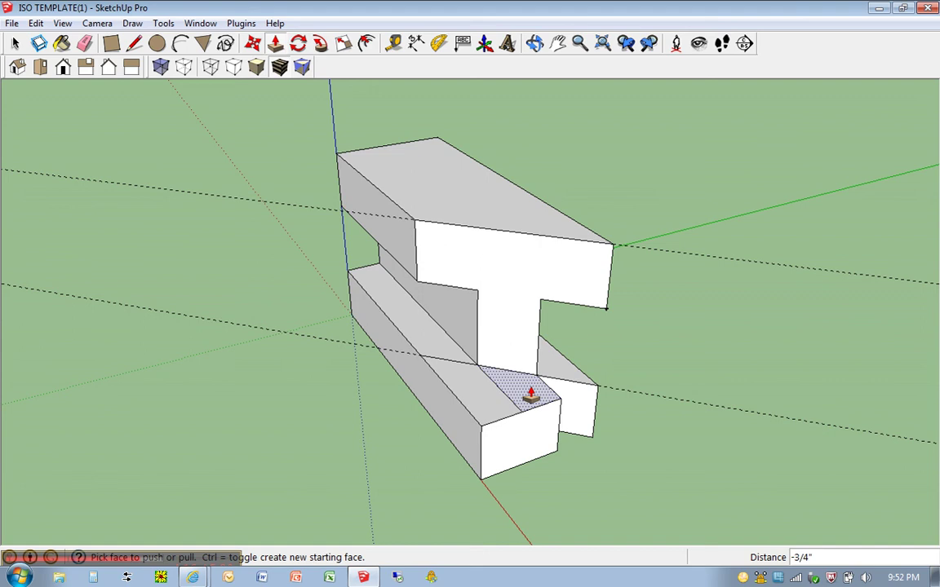
{"action": "left_click_drag", "start_coordinate": [530, 393], "coordinate": [502, 465]}
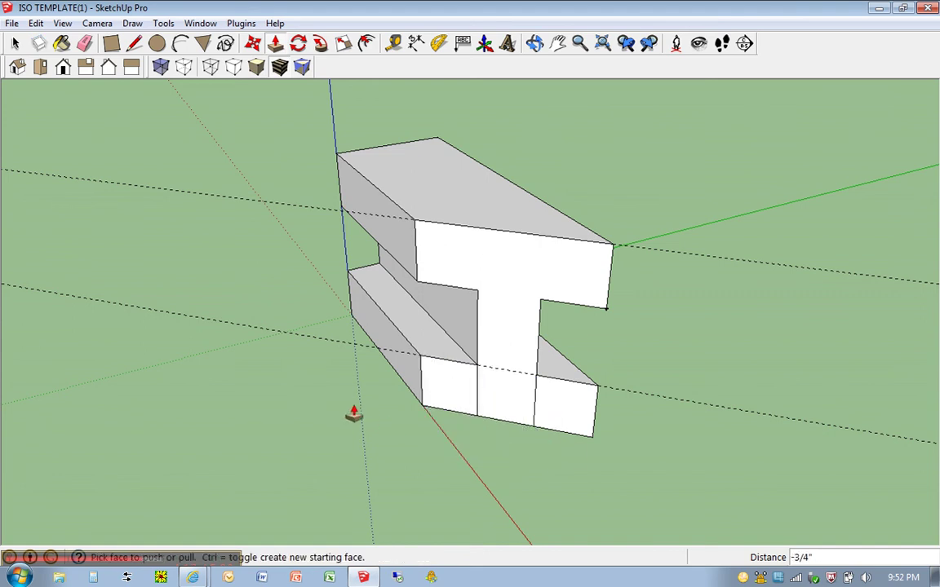
{"action": "middle_click_drag", "start_coordinate": [352, 413], "coordinate": [386, 399]}
Erase the two leftover edges on the bottom flange face.
{"action": "key", "text": "e"}
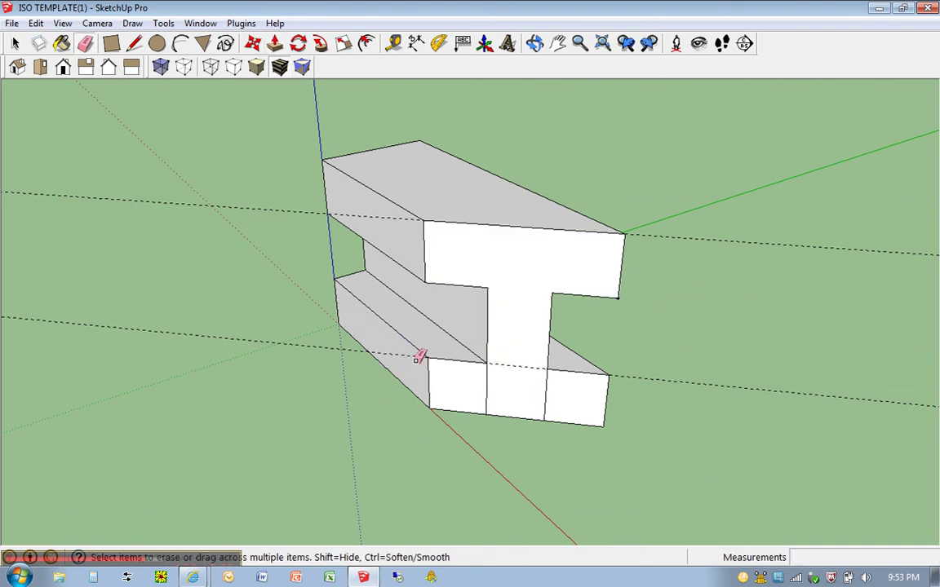
{"action": "left_click", "coordinate": [488, 390]}
{"action": "left_click", "coordinate": [545, 389]}
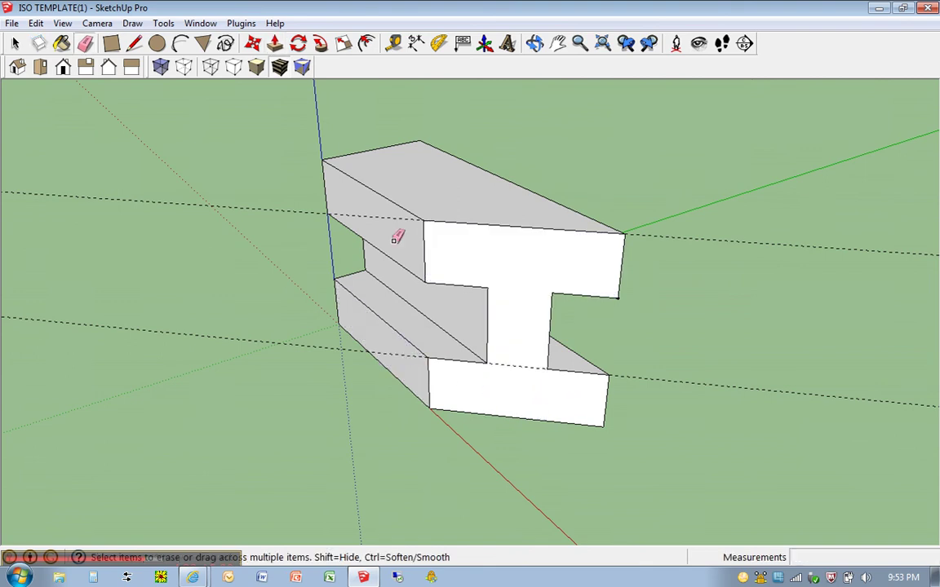
Hide all guide lines via View > Guides and orbit to inspect the finished beam.
{"action": "left_click", "coordinate": [63, 24]}
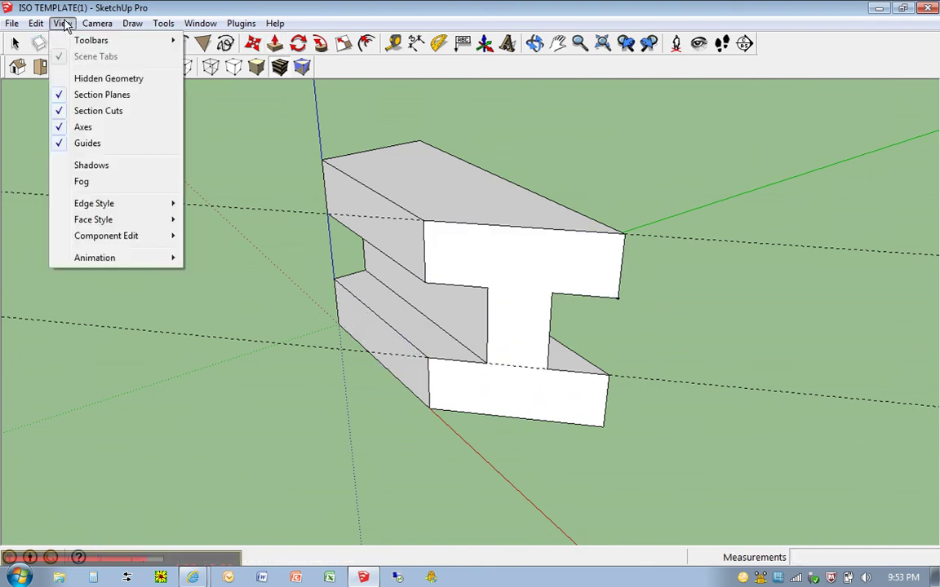
{"action": "left_click", "coordinate": [61, 144]}
{"action": "middle_click_drag", "start_coordinate": [285, 242], "coordinate": [320, 292]}
{"action": "key", "text": "e"}
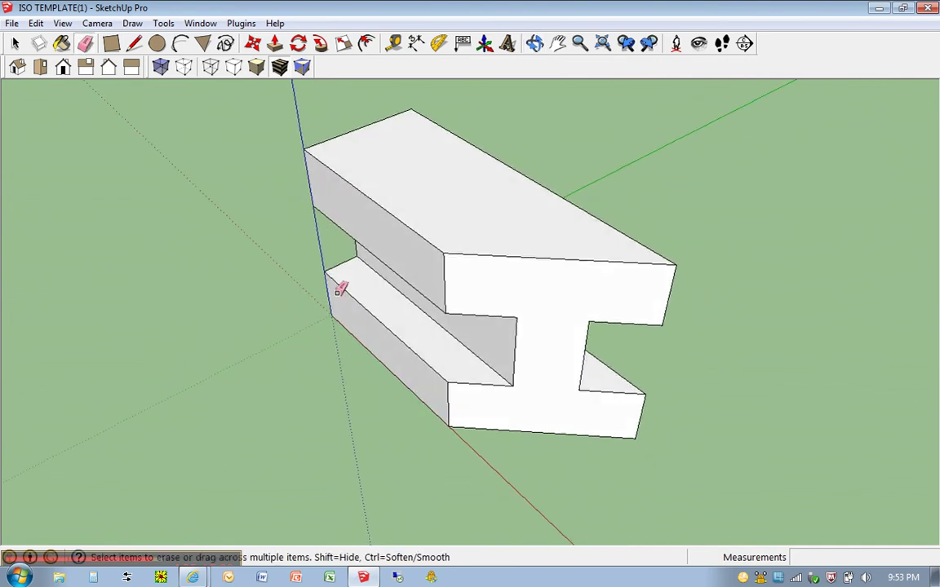